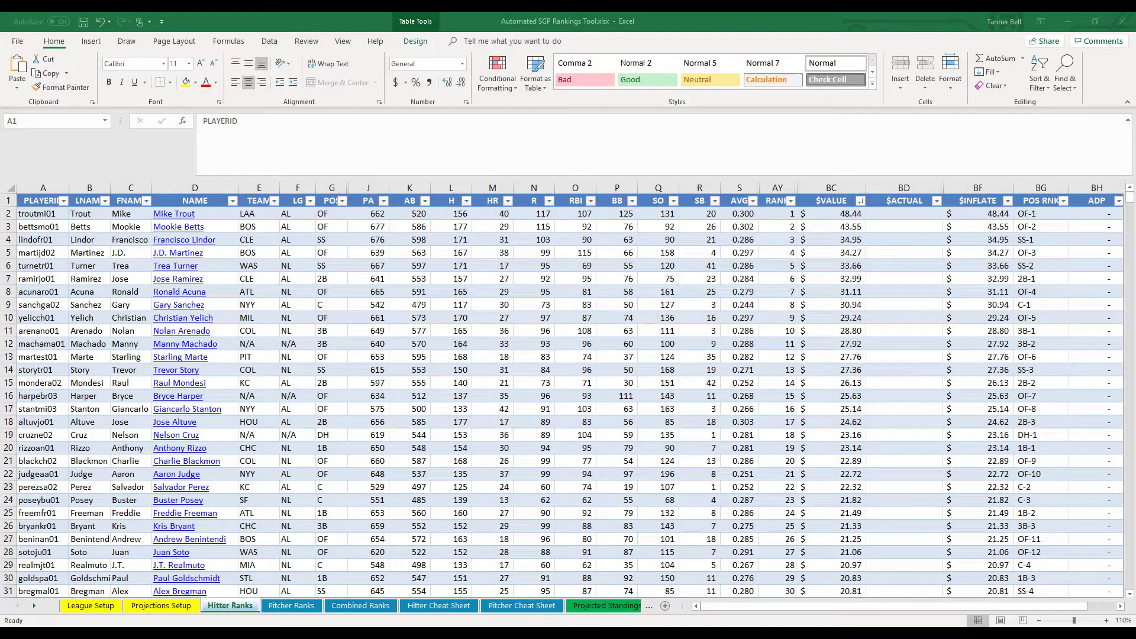
pyautogui.scroll(-3, 612, 318)
pyautogui.scroll(-5, 612, 318)
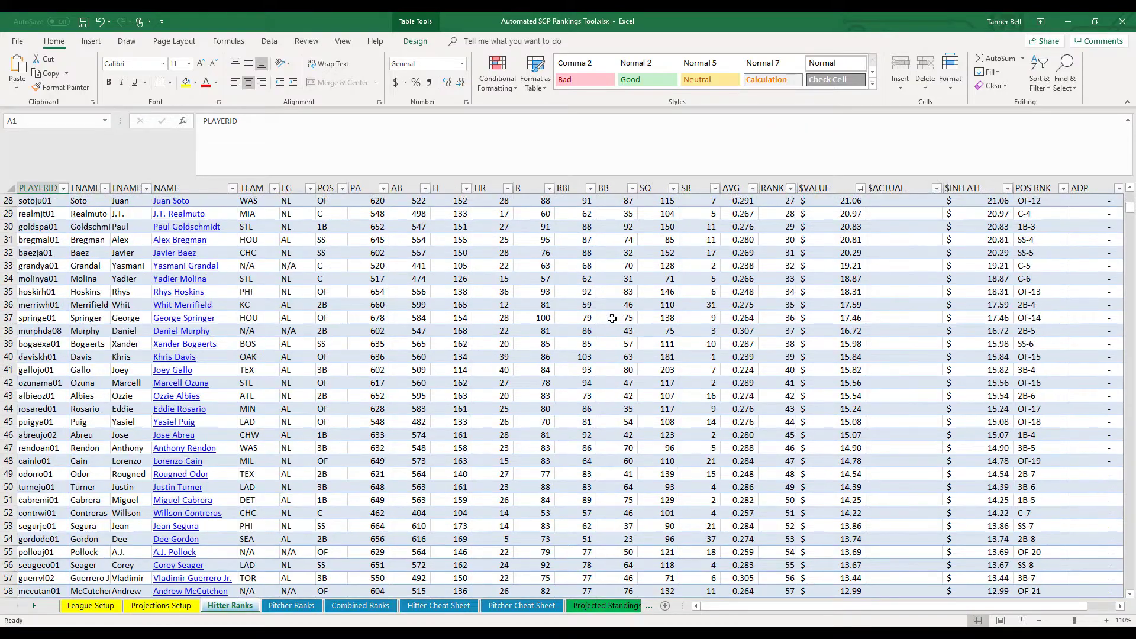
pyautogui.scroll(-5, 612, 318)
pyautogui.scroll(-5, 612, 318)
pyautogui.scroll(-5, 611, 322)
pyautogui.scroll(-5, 610, 324)
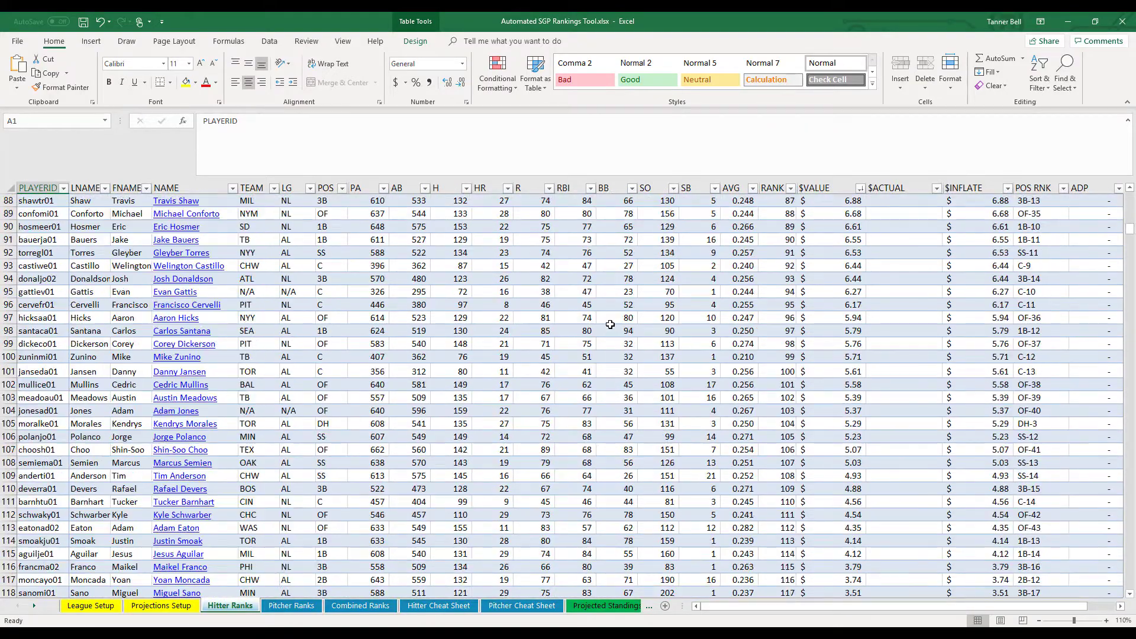
pyautogui.scroll(-4, 610, 325)
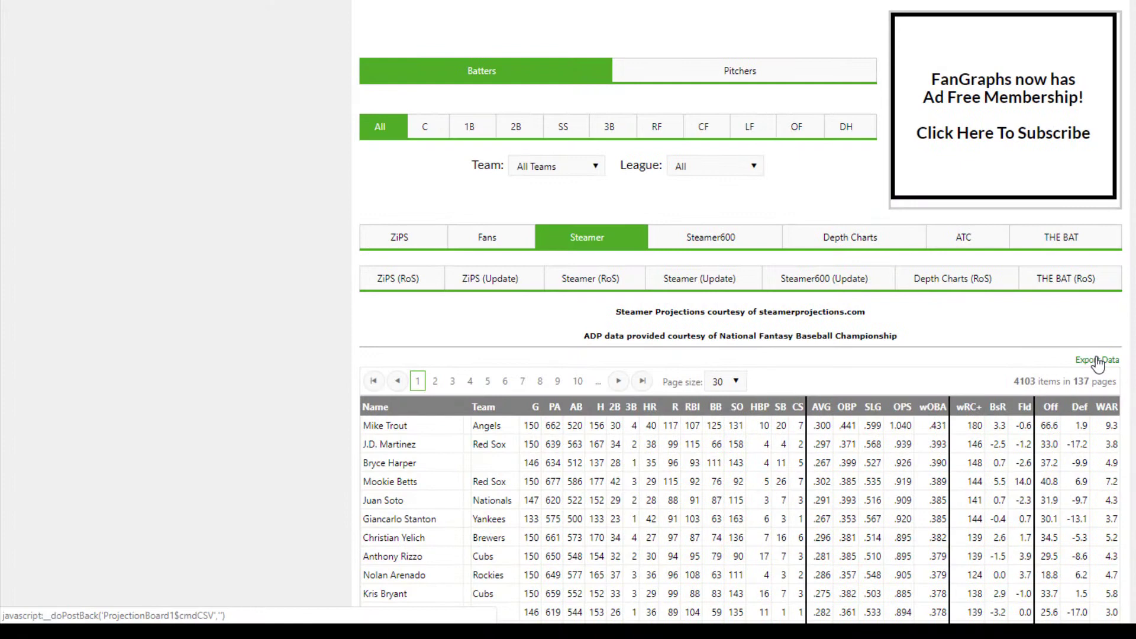
# Step: Export the FanGraphs Steamer batter projections to a CSV file with Export Data
pyautogui.click(1098, 361)
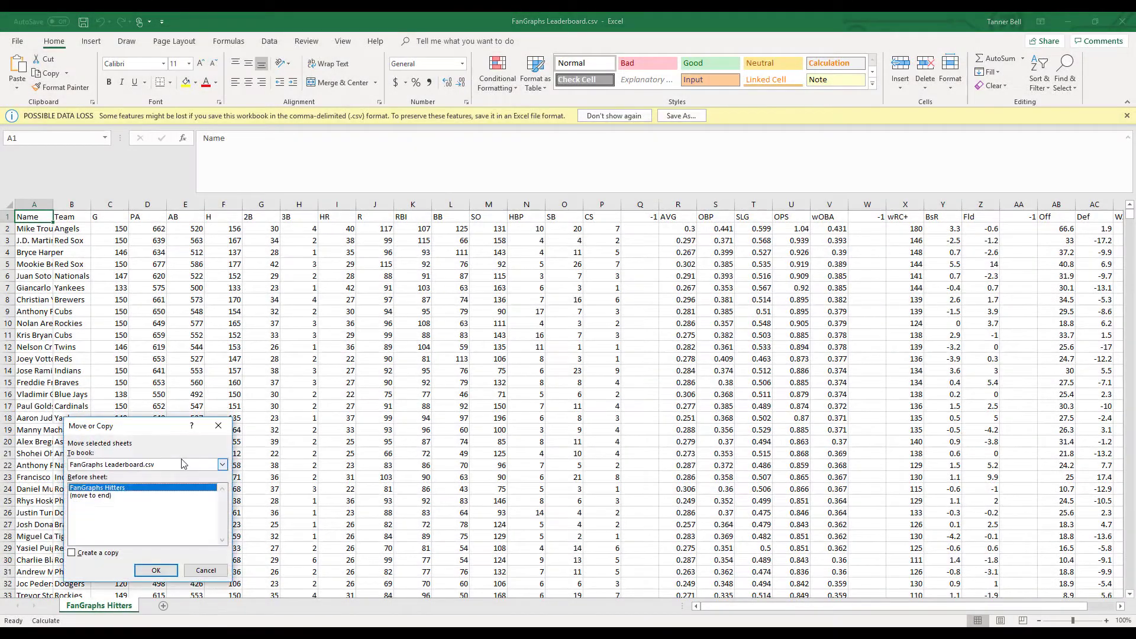
# Step: Move the FanGraphs Hitters sheet into Automated SGP Rankings Tool.xlsx at the Replacement Level Stats position
pyautogui.click(142, 464)
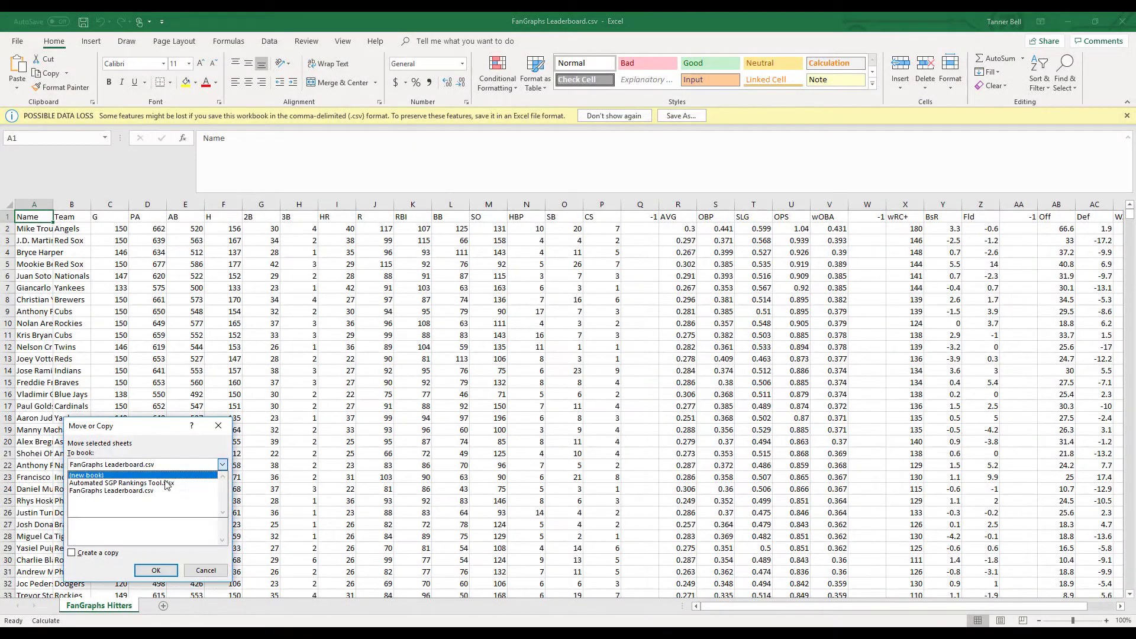
pyautogui.click(222, 540)
pyautogui.click(222, 541)
pyautogui.click(126, 542)
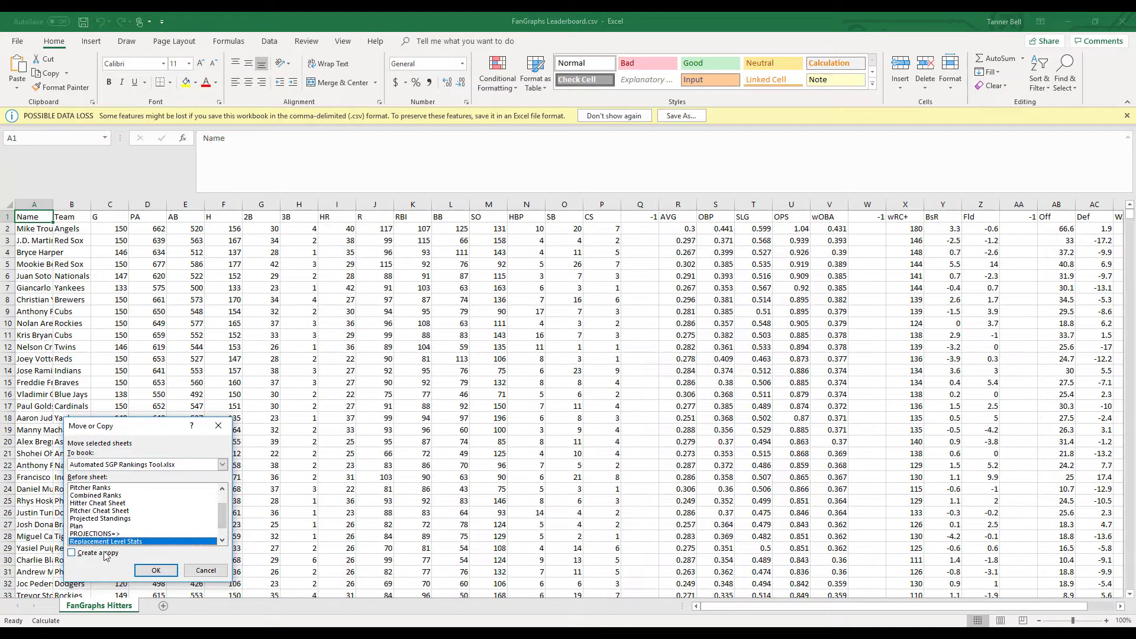
pyautogui.click(155, 570)
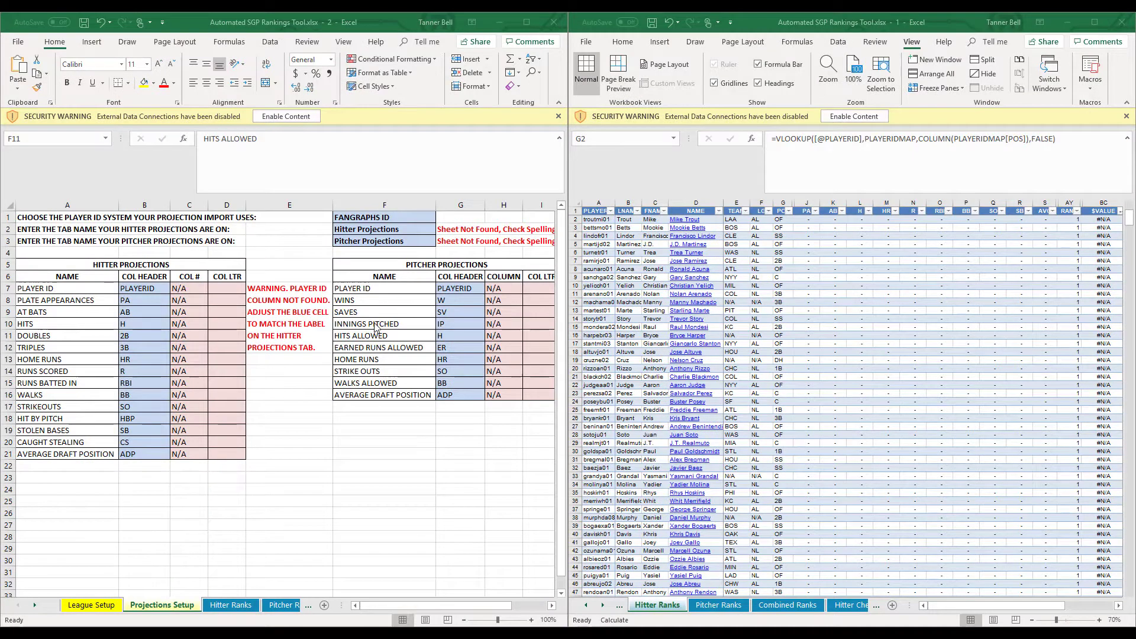
# Step: Set Projections Setup cell F2 to 'FanGraphs Hitters' as the hitter projections tab
pyautogui.click(359, 230)
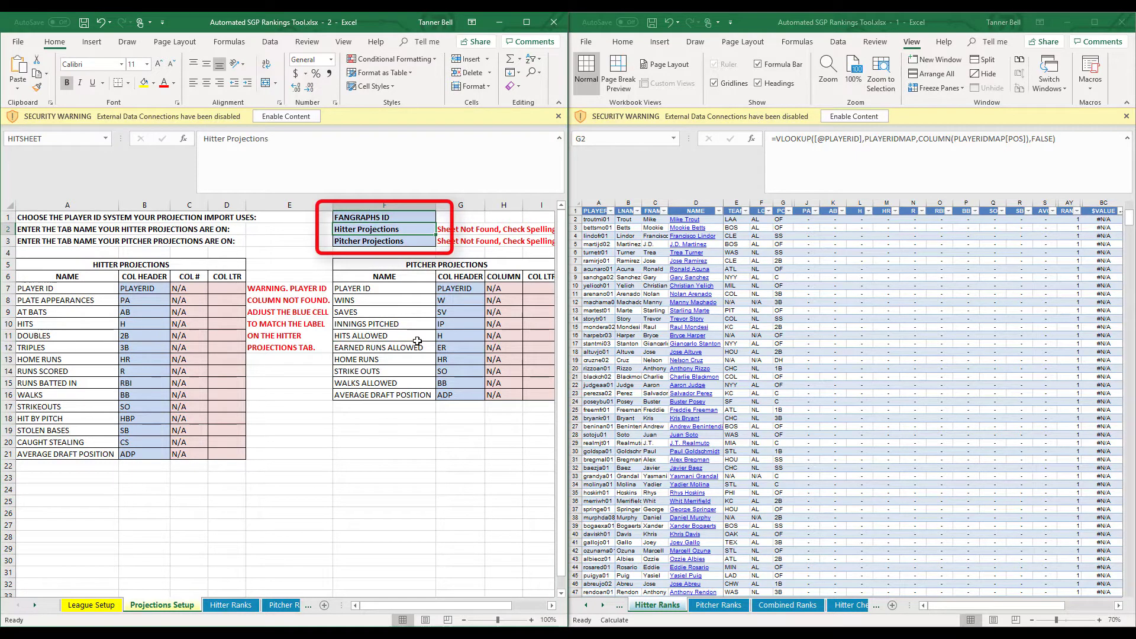
pyautogui.write('FanGr')
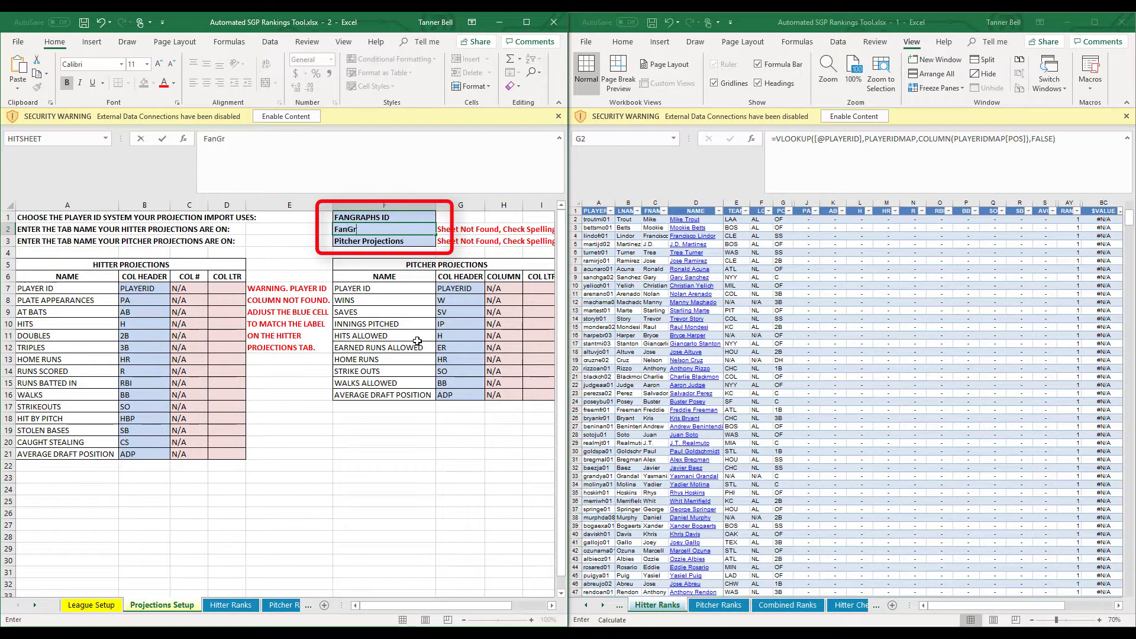
pyautogui.write('aphs Hit')
pyautogui.write('ters')
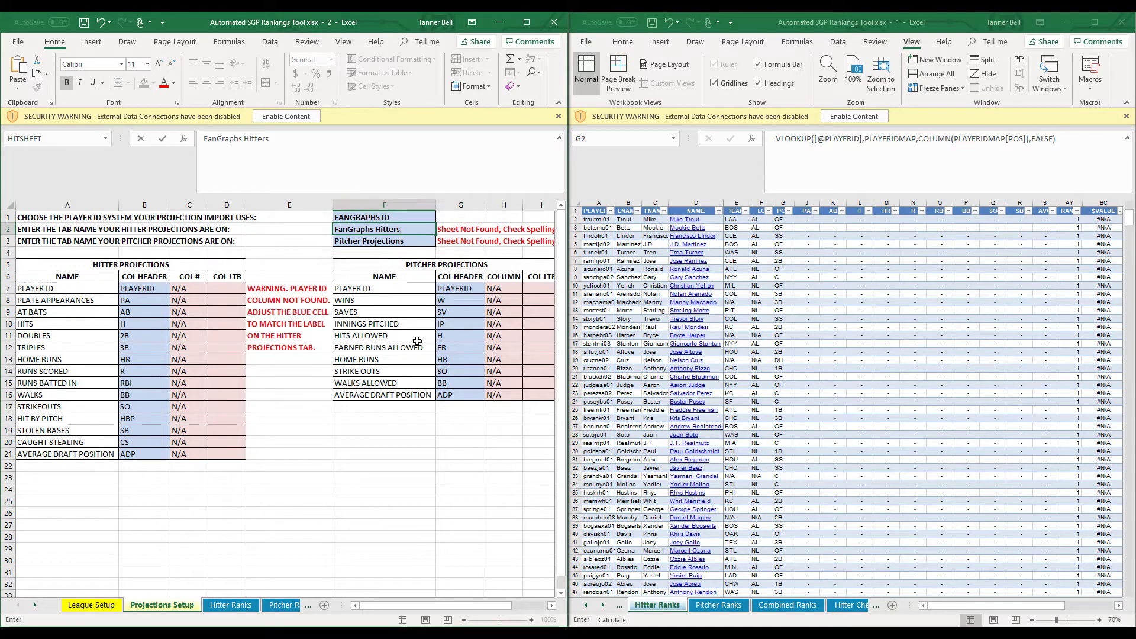
pyautogui.press('Return')
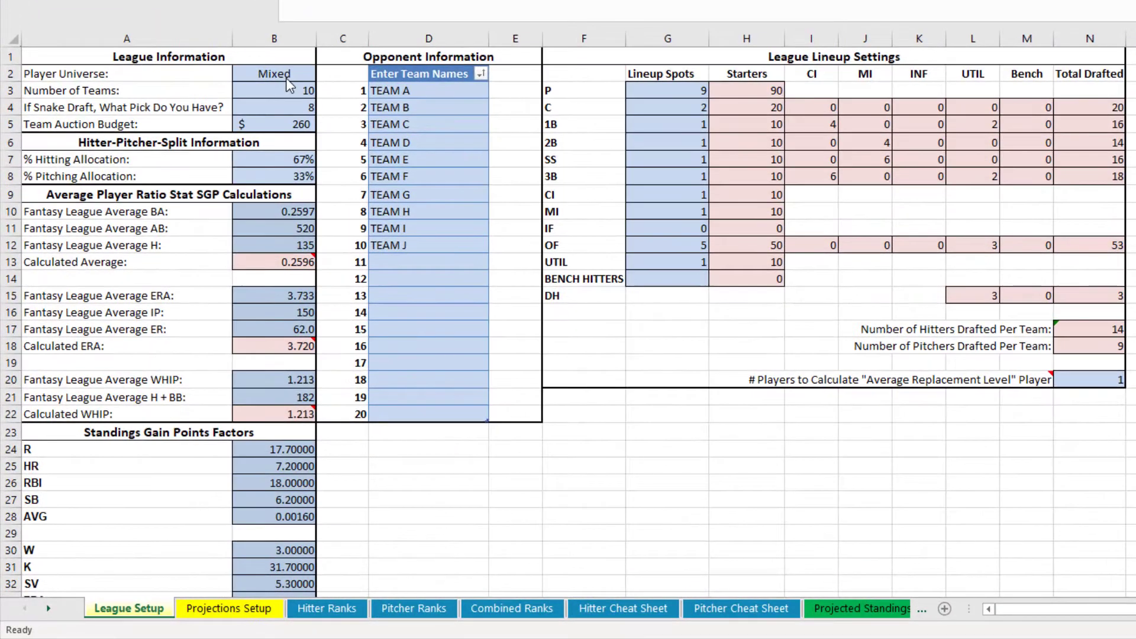
pyautogui.click(286, 77)
pyautogui.click(326, 77)
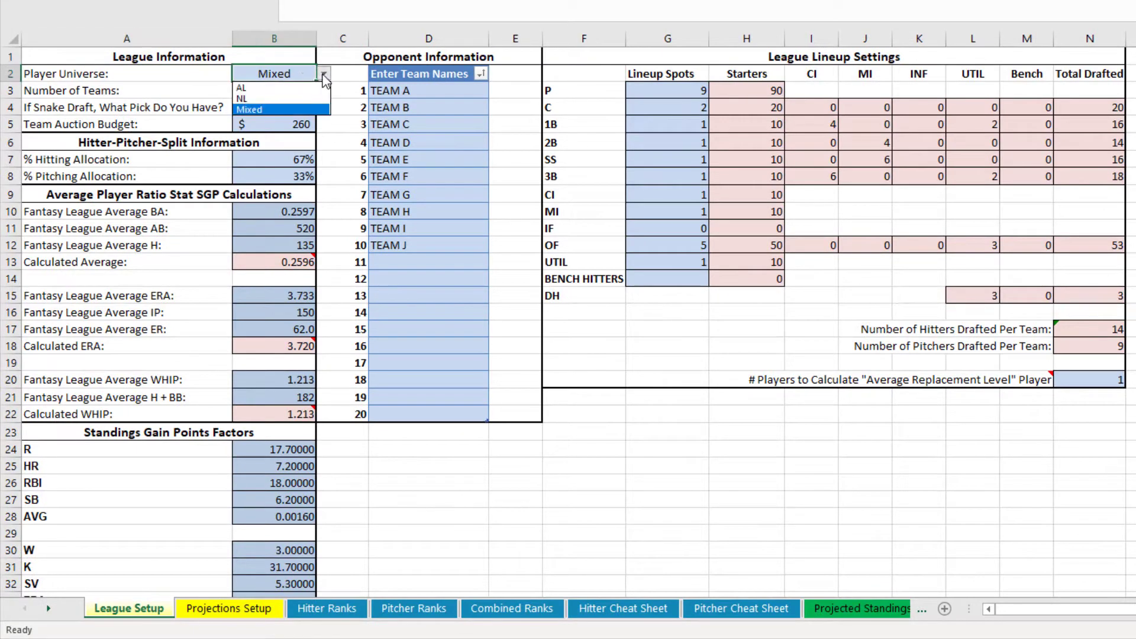
pyautogui.click(315, 90)
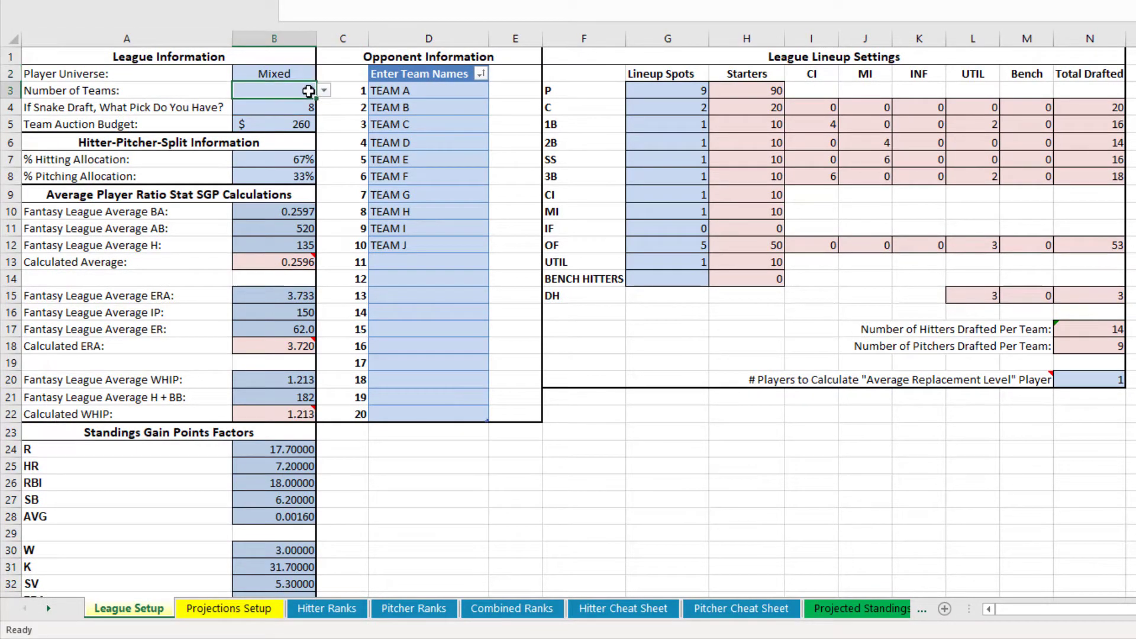
pyautogui.click(325, 92)
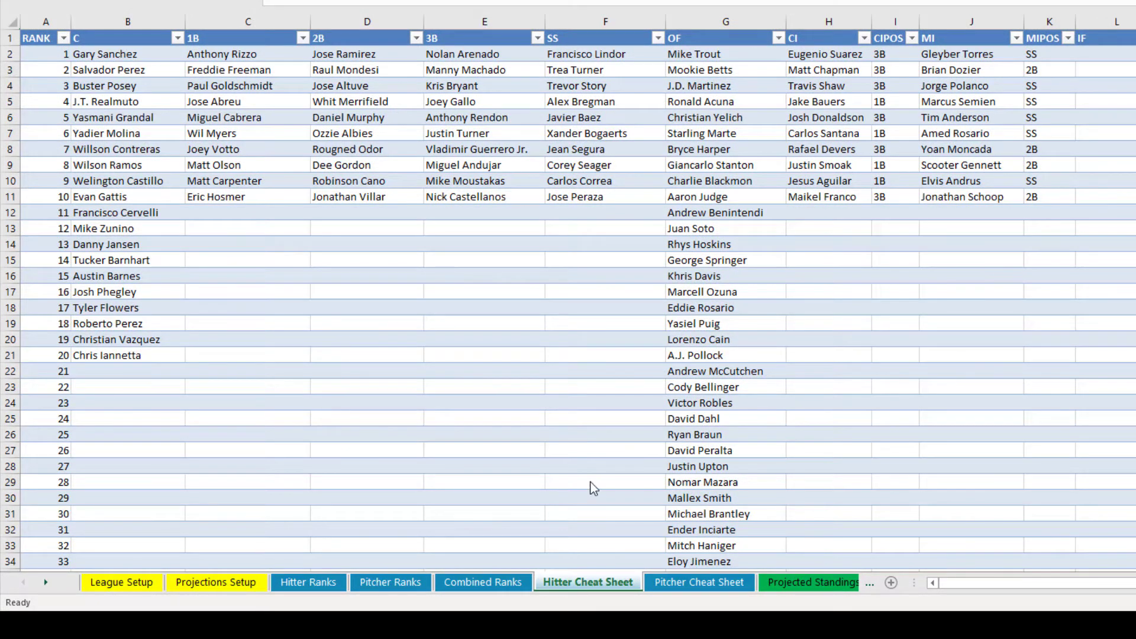
# Step: Show the Pitcher Cheat Sheet tab's pitcher rankings
pyautogui.click(700, 581)
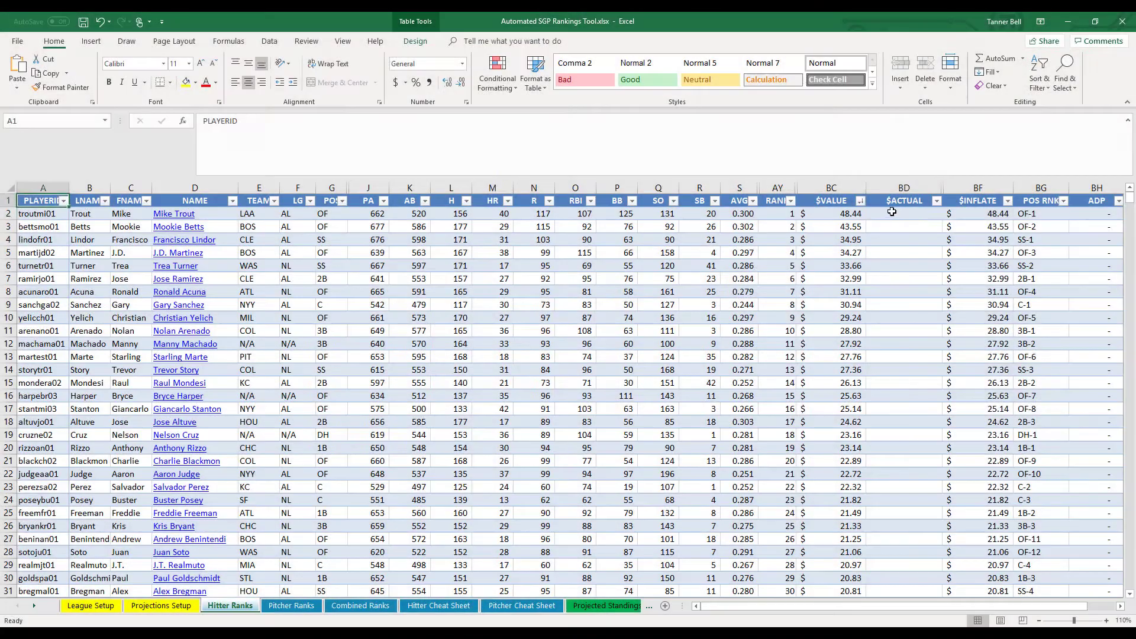
# Step: Enter actual prices 55, 50 and 45 in the $ACTUAL column starting at BD2
pyautogui.click(891, 213)
pyautogui.write('55')
pyautogui.press('Return')
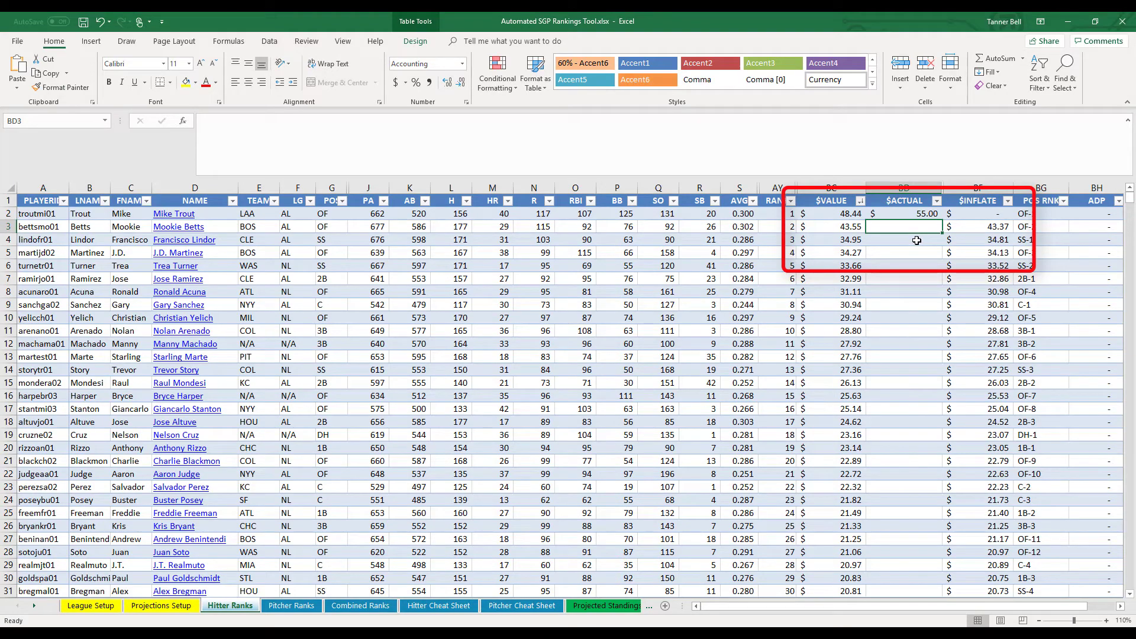
pyautogui.write('50')
pyautogui.press('Return')
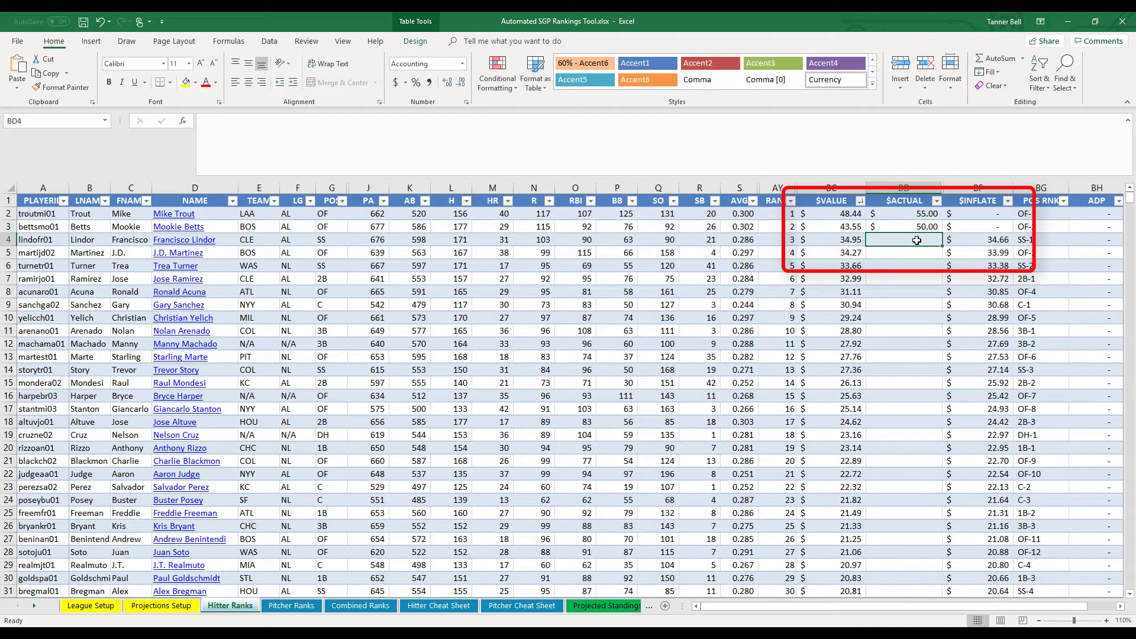
pyautogui.write('45')
pyautogui.press('Return')
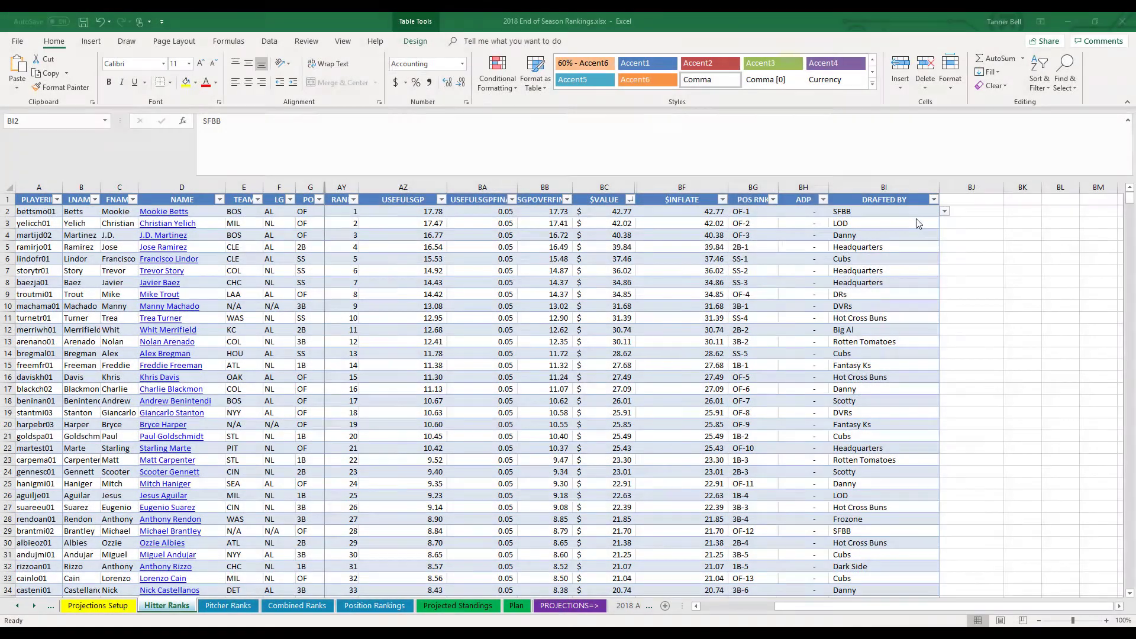
# Step: Open the Drafted By dropdown in BI2 for the top-ranked hitter
pyautogui.click(915, 213)
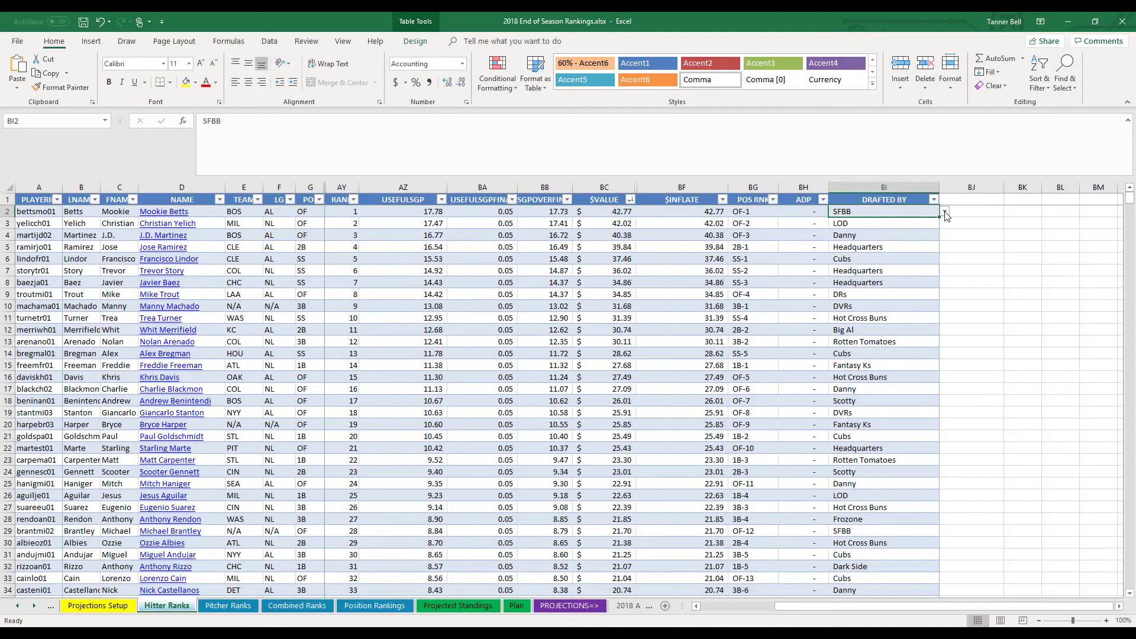
pyautogui.click(944, 213)
pyautogui.moveTo(946, 230); pyautogui.dragTo(949, 232)
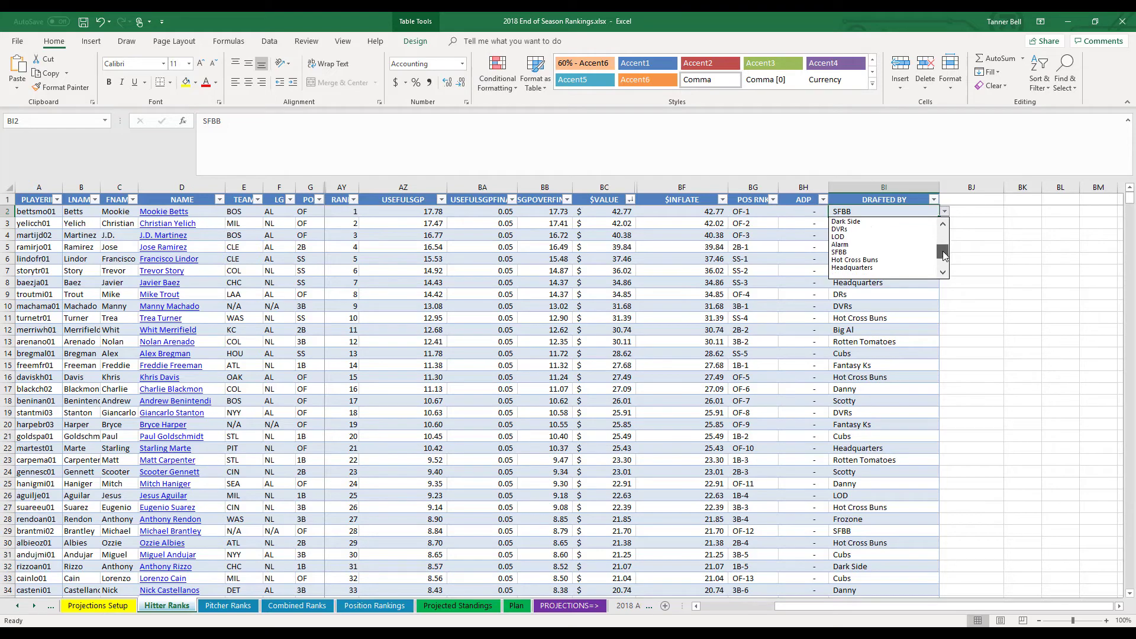
pyautogui.scroll(-2, 857, 229)
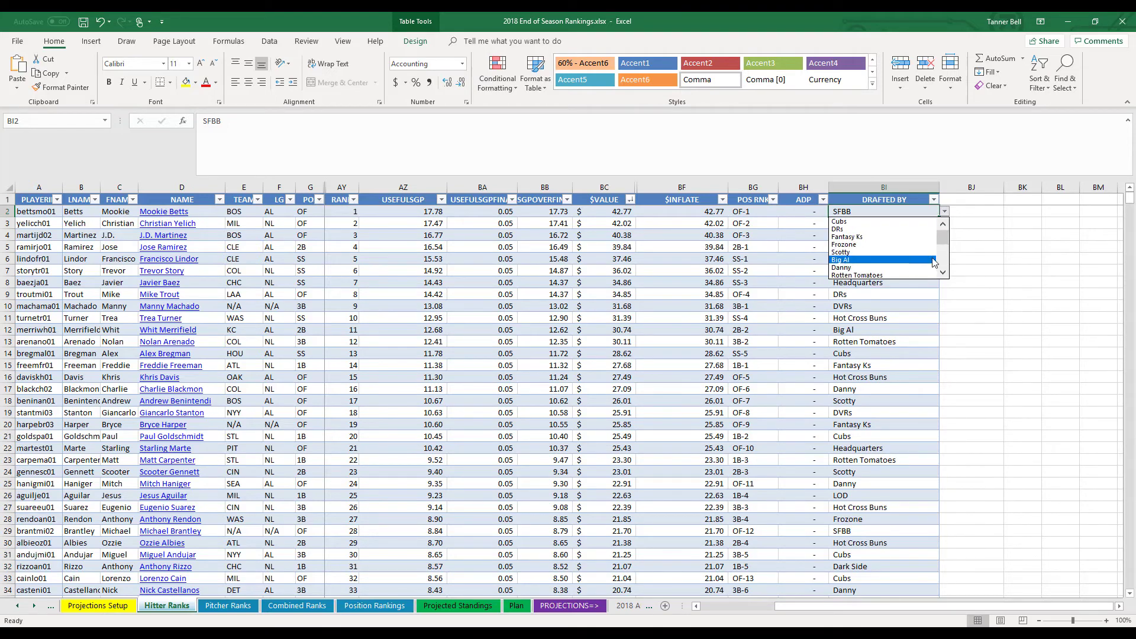
pyautogui.scroll(-2, 914, 260)
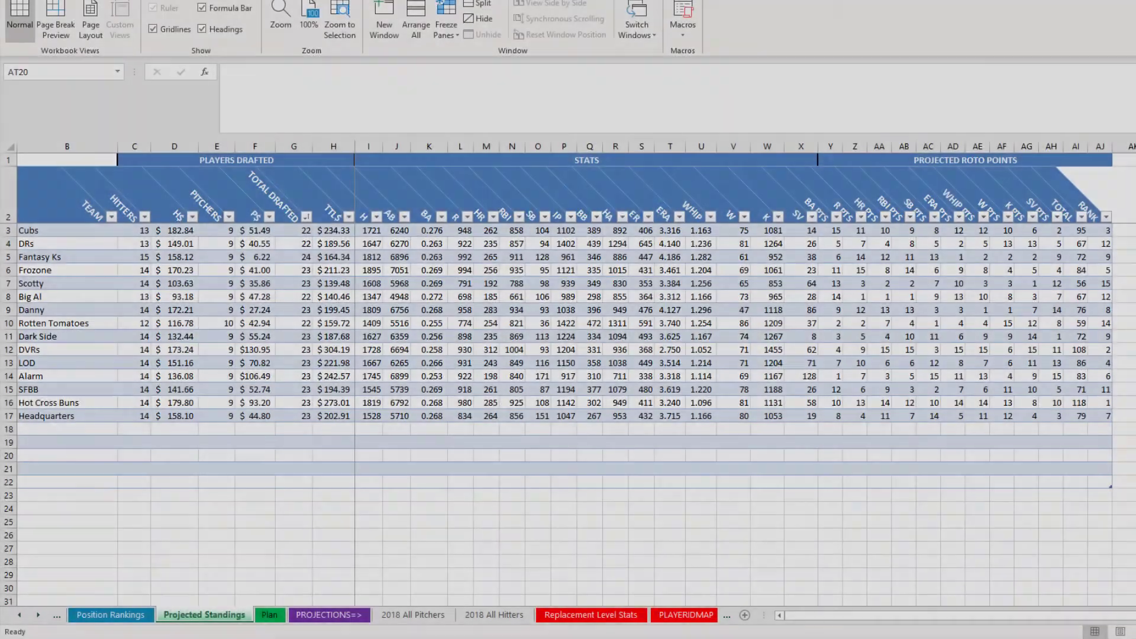